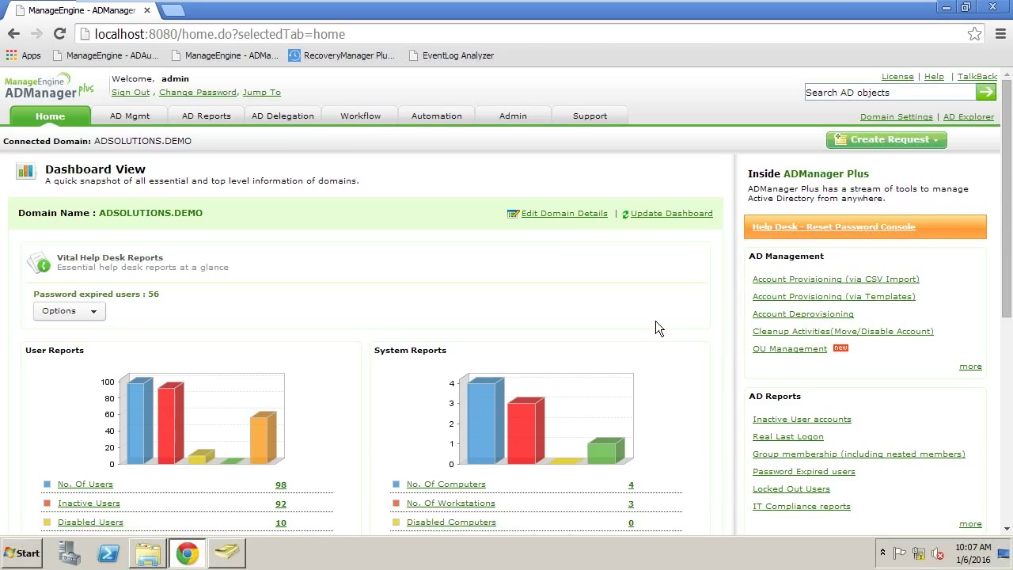
# Open the Requester Roles list under the Workflow tab
pyautogui.click(360, 117)
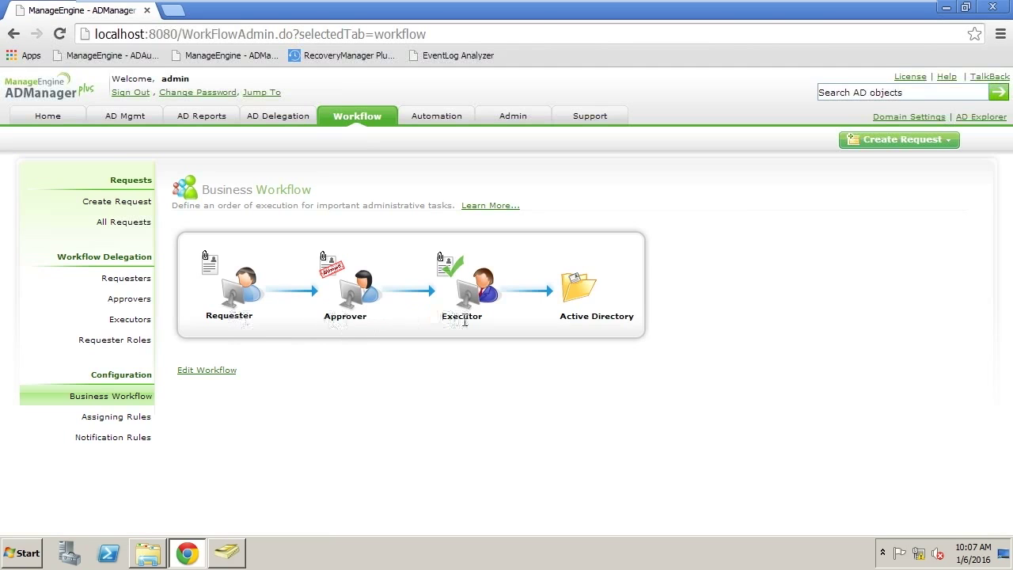
pyautogui.click(144, 343)
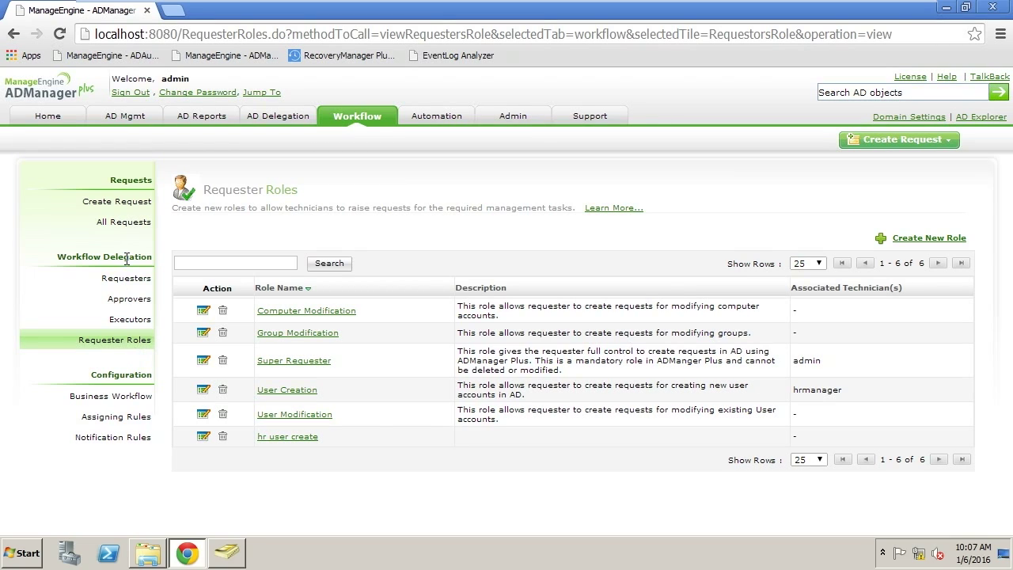
# Inspect the User Creation role's permissions, then list the workflow requesters
pyautogui.click(382, 127)
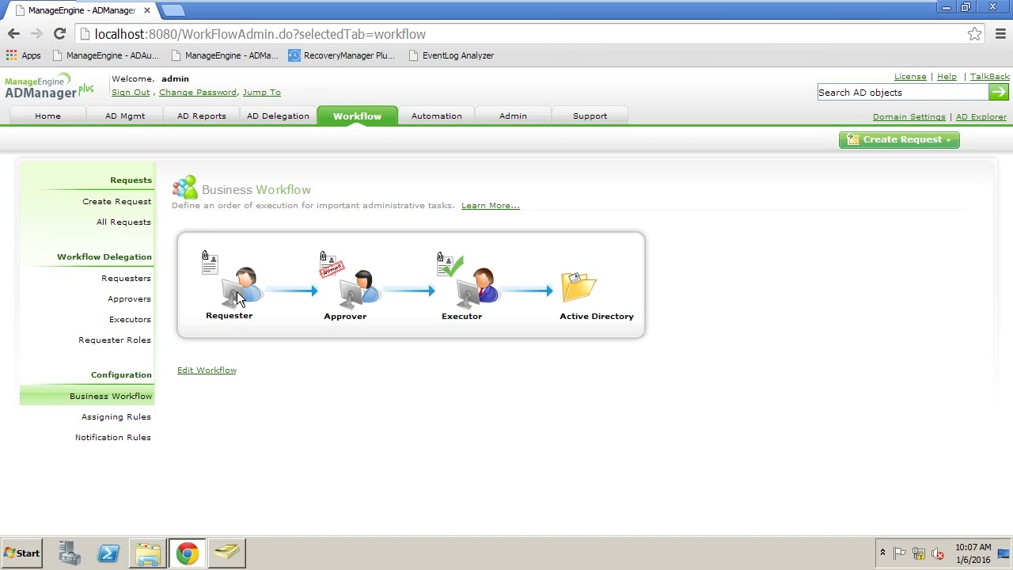
pyautogui.click(138, 342)
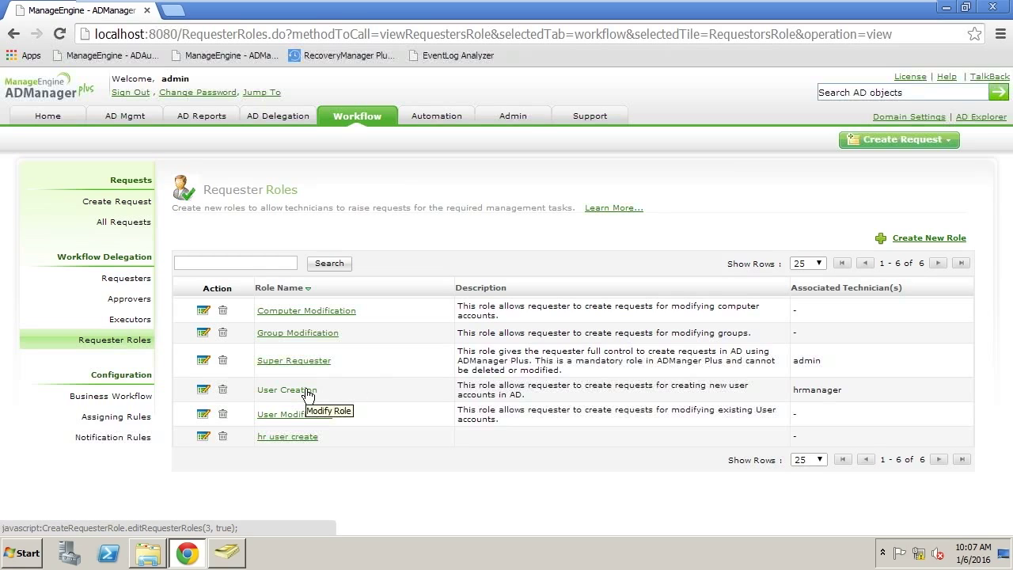
pyautogui.click(204, 388)
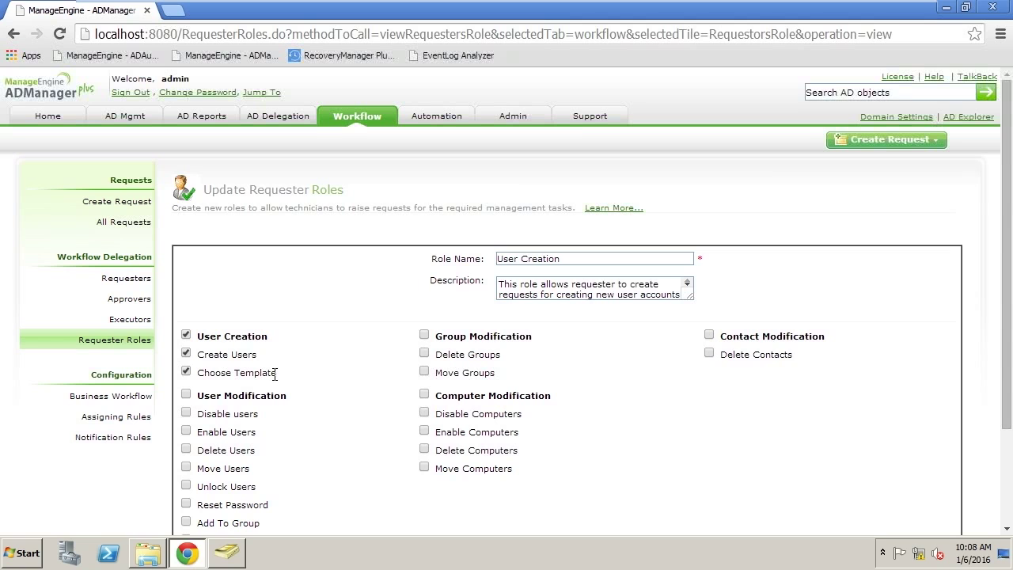
pyautogui.click(131, 339)
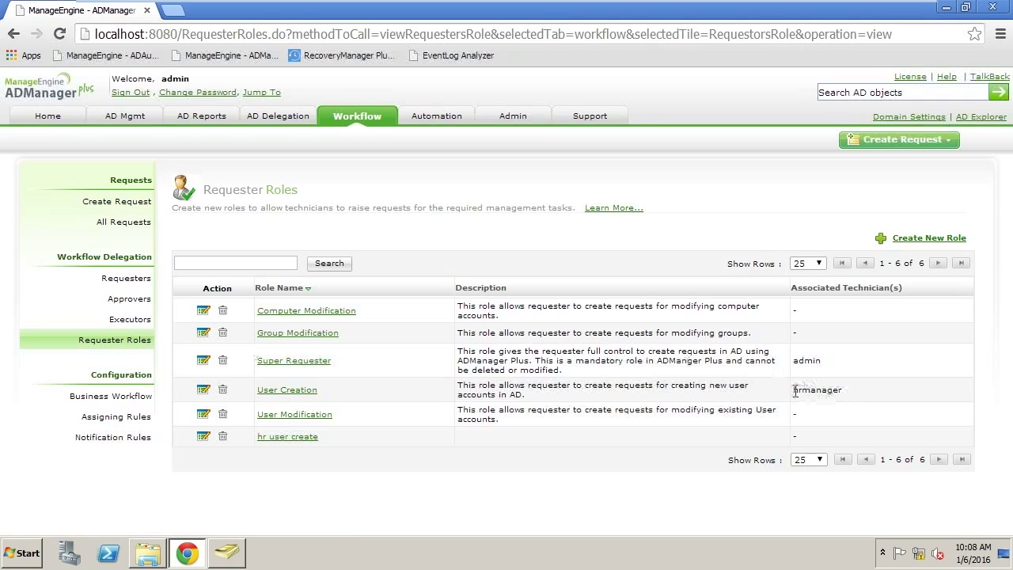
pyautogui.click(127, 279)
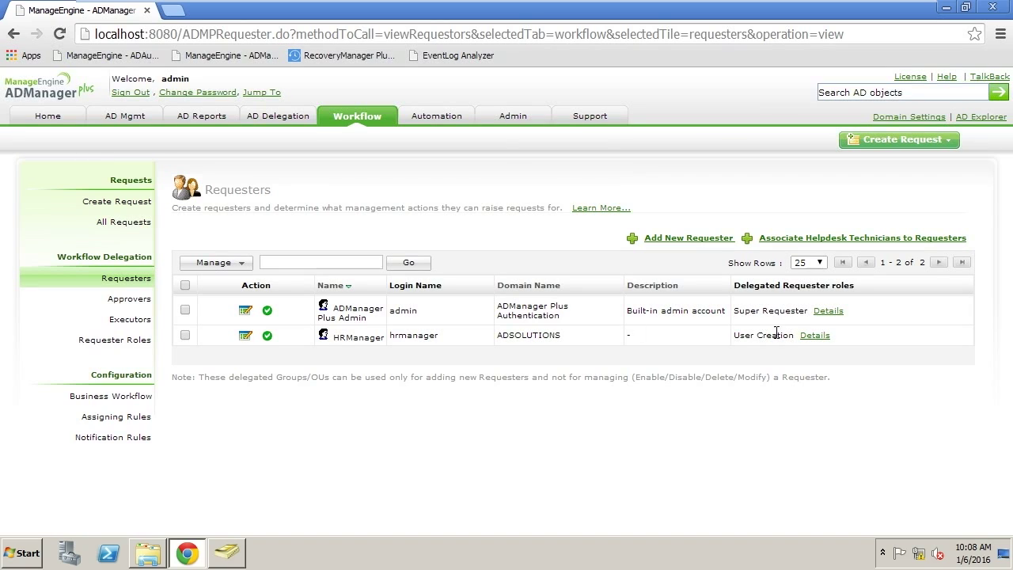
# Confirm the finance manager is listed as an approver, then view the Executors list
pyautogui.click(131, 300)
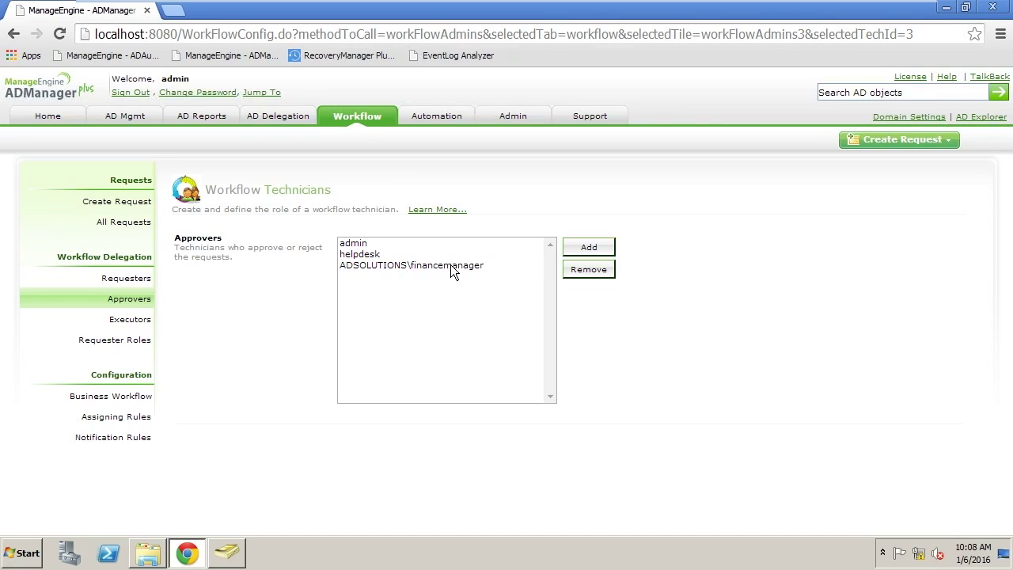
pyautogui.click(132, 321)
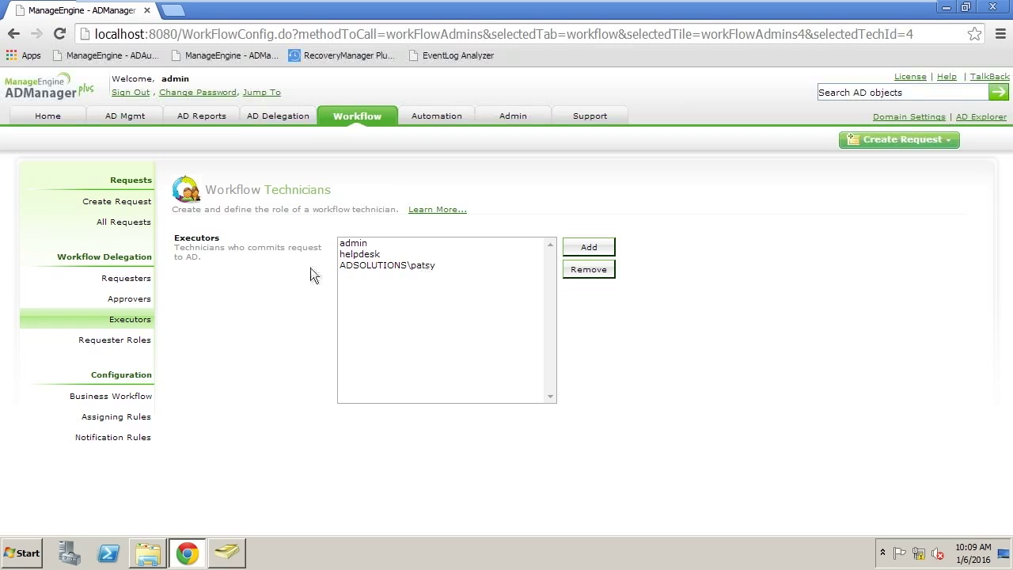
# Return to the Requesters list in the Workflow section
pyautogui.click(130, 283)
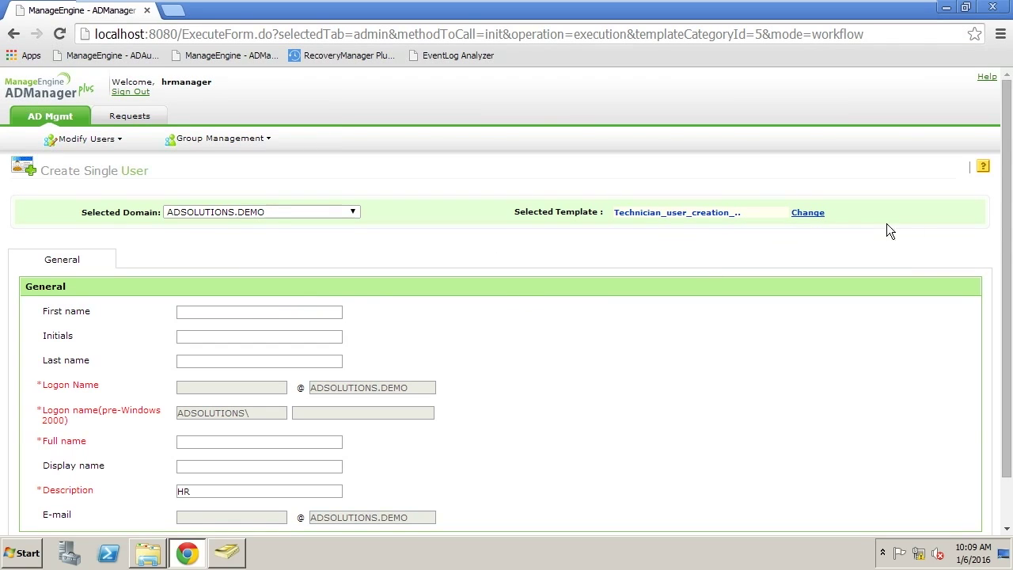
# Enter the new employee's first and last name, let derived names auto-fill, and submit the request
pyautogui.moveTo(1008, 254); pyautogui.dragTo(1007, 301)
pyautogui.click(260, 258)
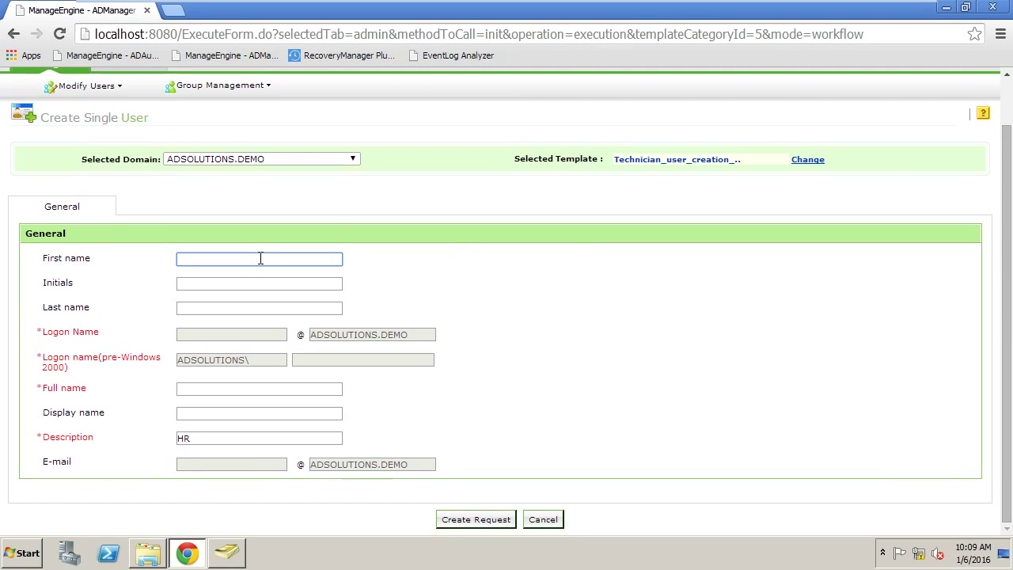
pyautogui.press('Tab')
pyautogui.press('Tab')
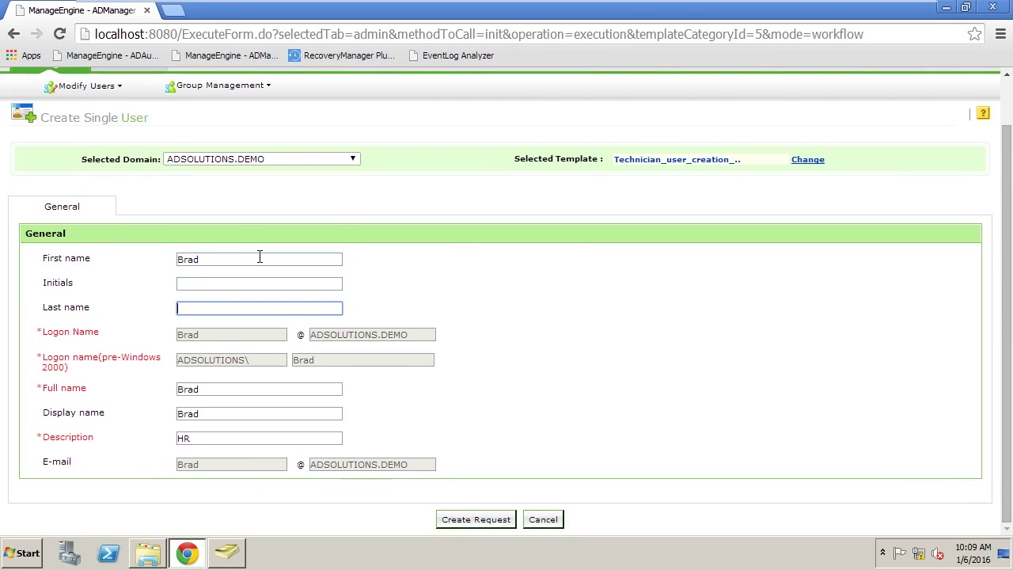
pyautogui.press('Tab')
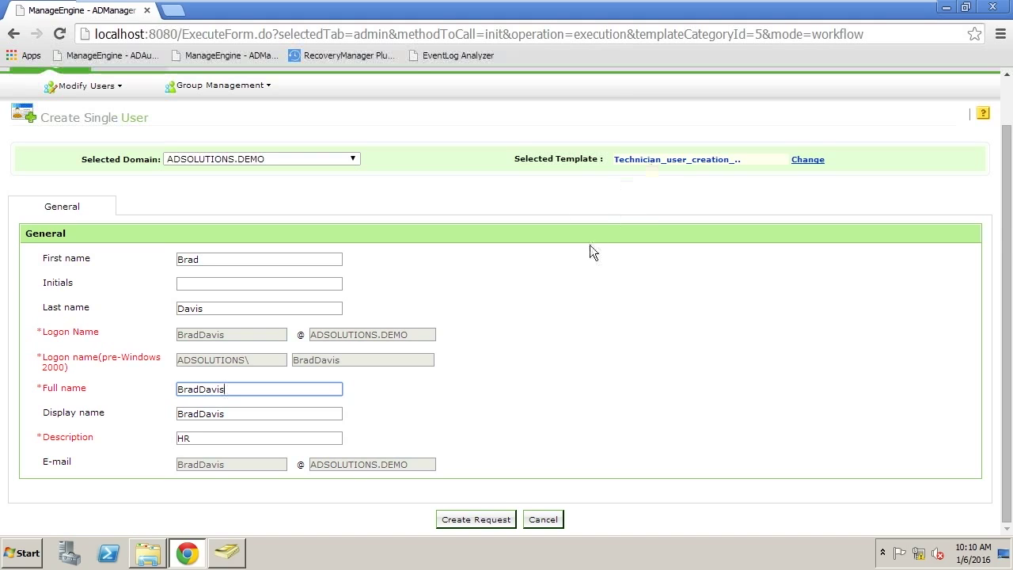
pyautogui.click(497, 519)
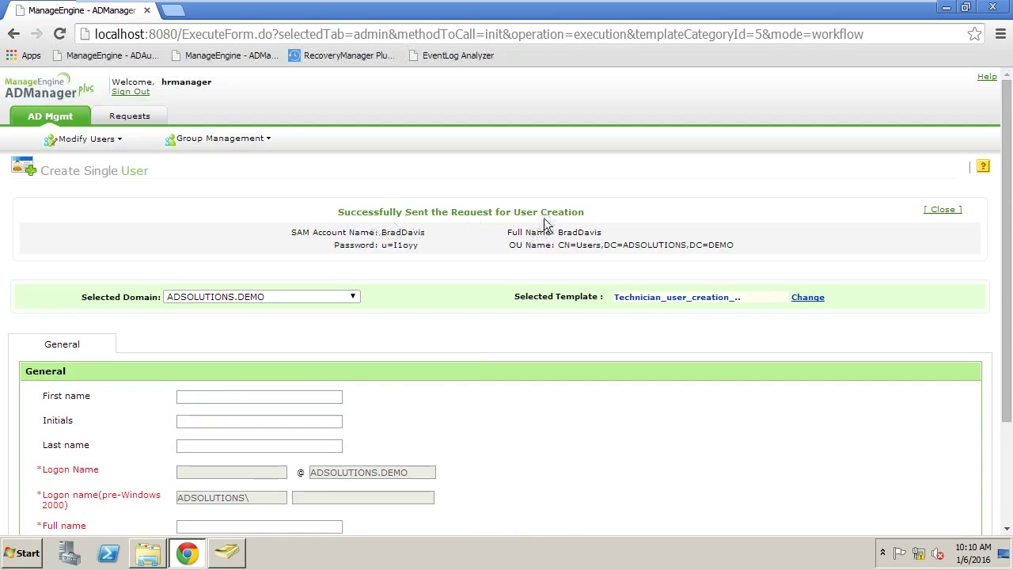
# Sign out of the HR session and sign in with the finance manager's account and password
pyautogui.click(128, 92)
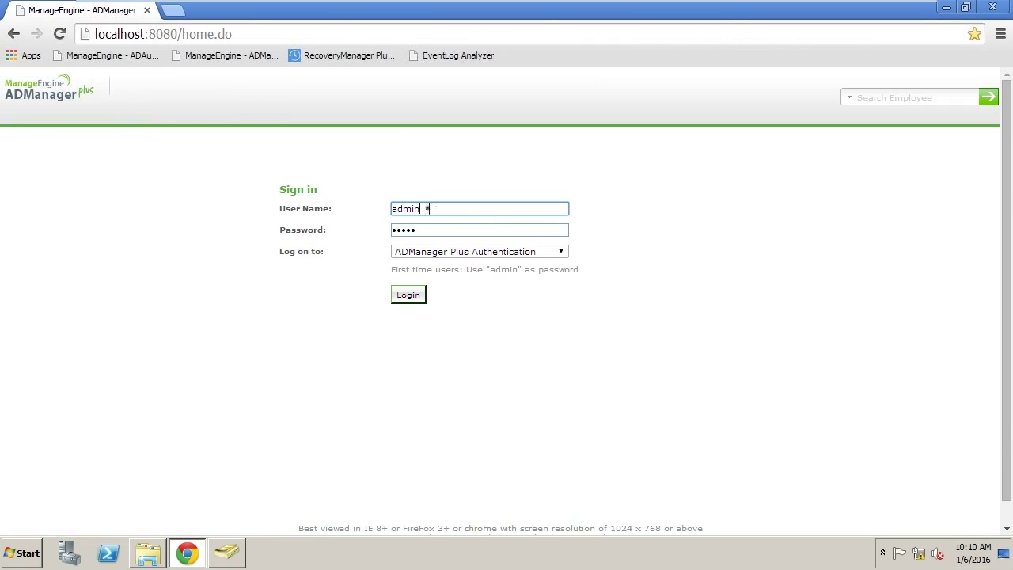
pyautogui.doubleClick(407, 208)
pyautogui.write('financemanager')
pyautogui.press('Tab')
pyautogui.write('password')
pyautogui.press('Return')
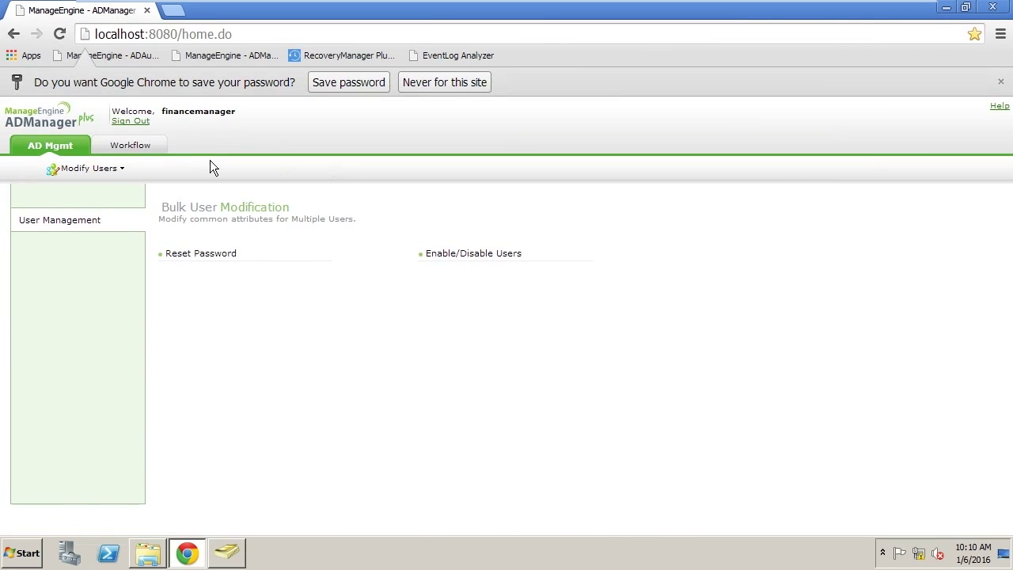
# Review the pending Create Users request's user object and approve the request
pyautogui.click(133, 145)
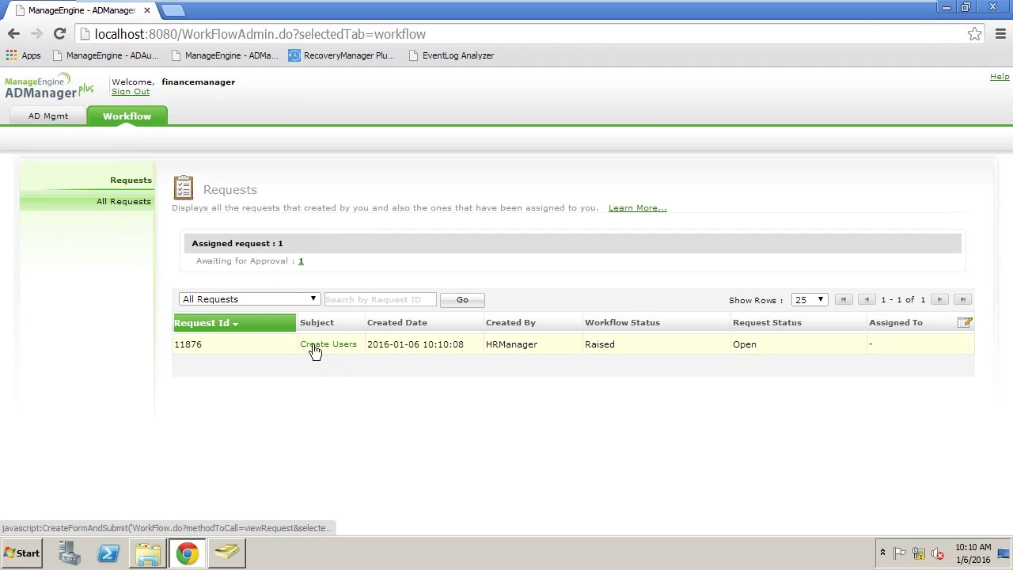
pyautogui.click(343, 348)
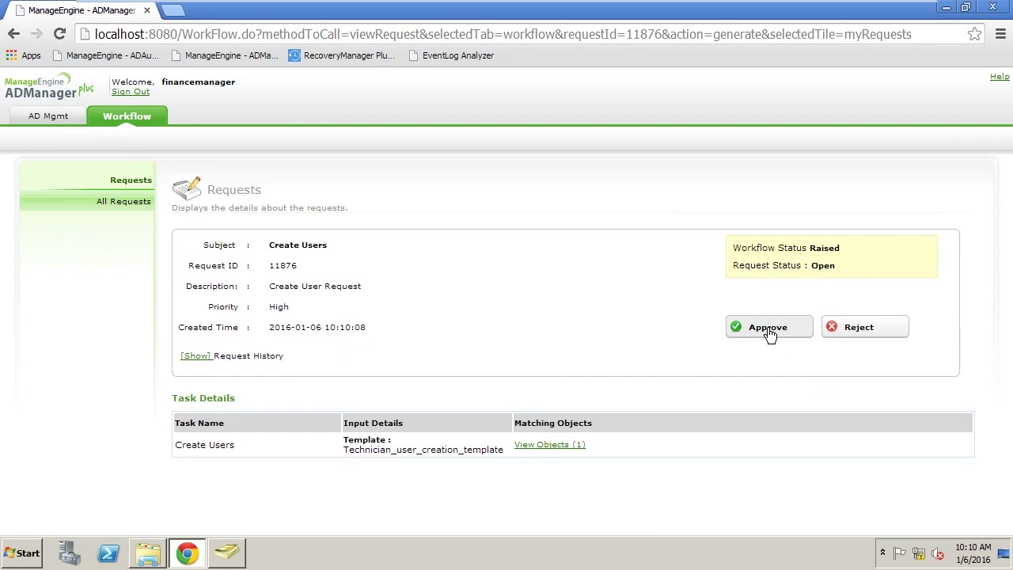
pyautogui.click(552, 446)
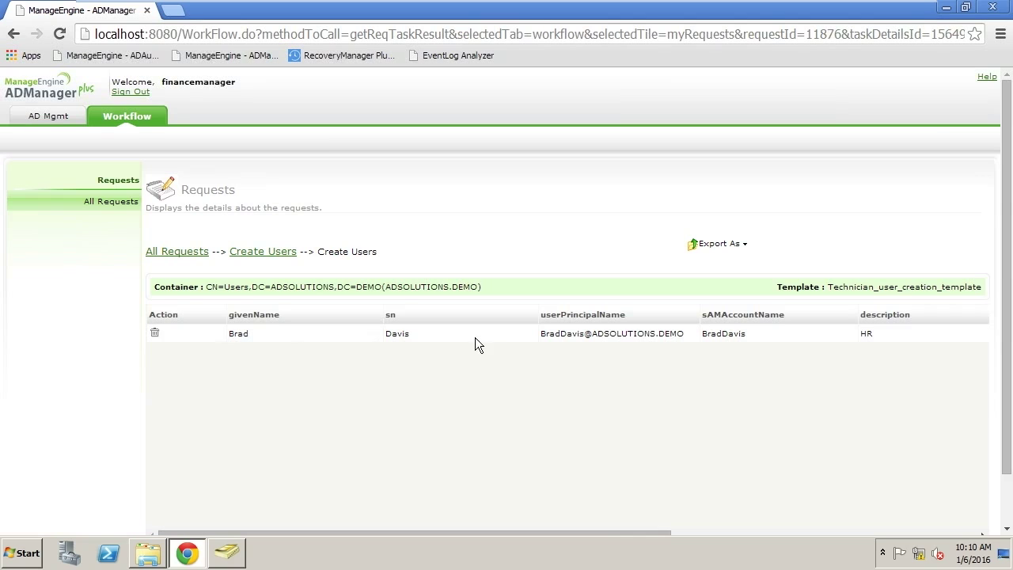
pyautogui.moveTo(606, 532); pyautogui.dragTo(585, 524)
pyautogui.click(277, 253)
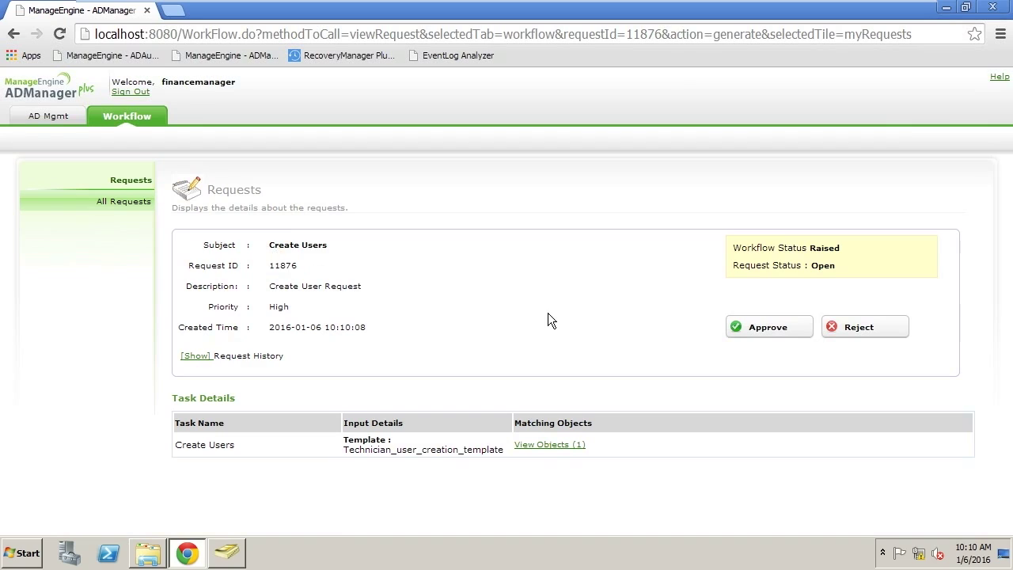
pyautogui.click(756, 331)
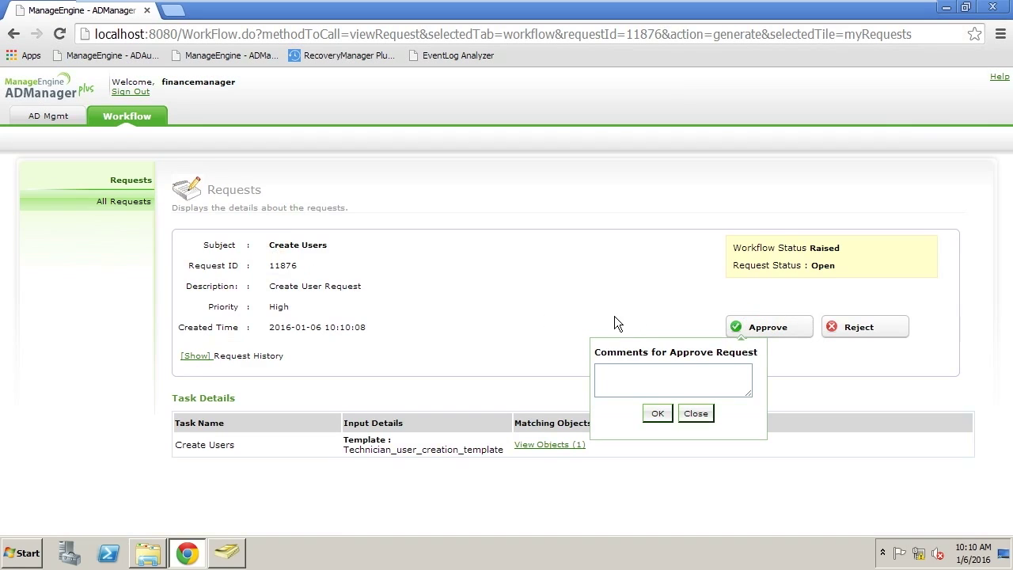
pyautogui.click(657, 416)
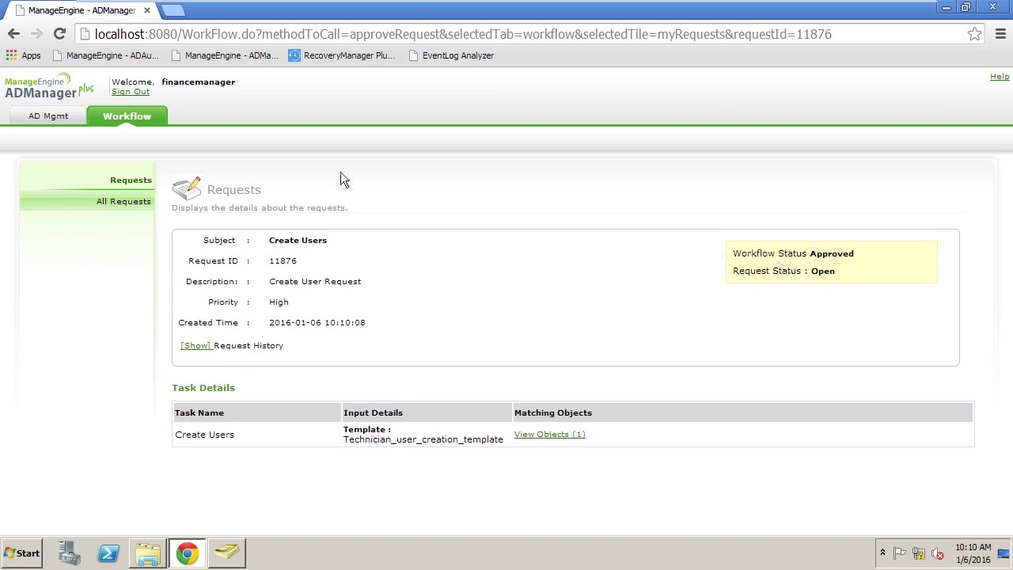
# Sign out and sign in with the executor's user name and password
pyautogui.click(133, 92)
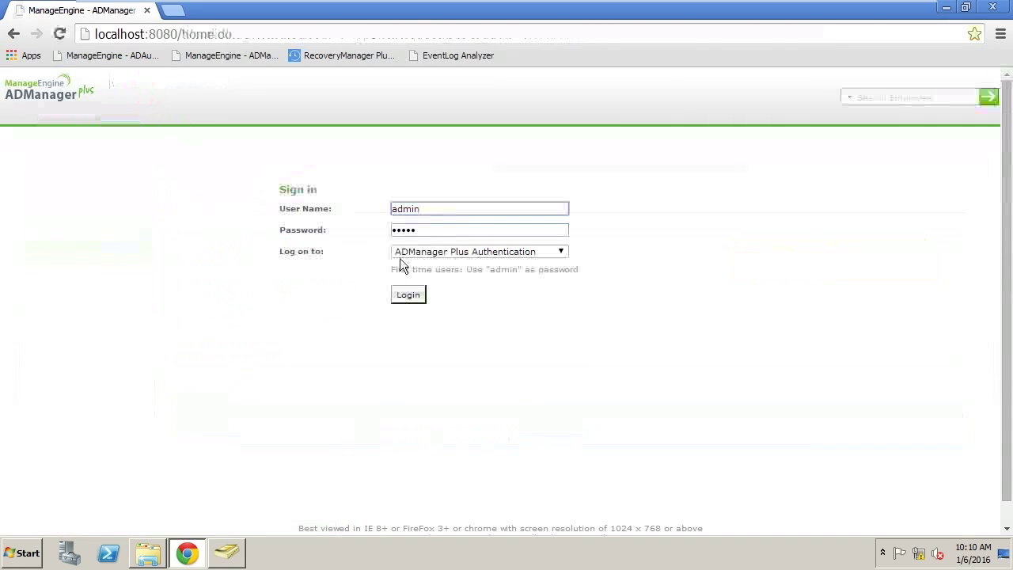
pyautogui.doubleClick(431, 212)
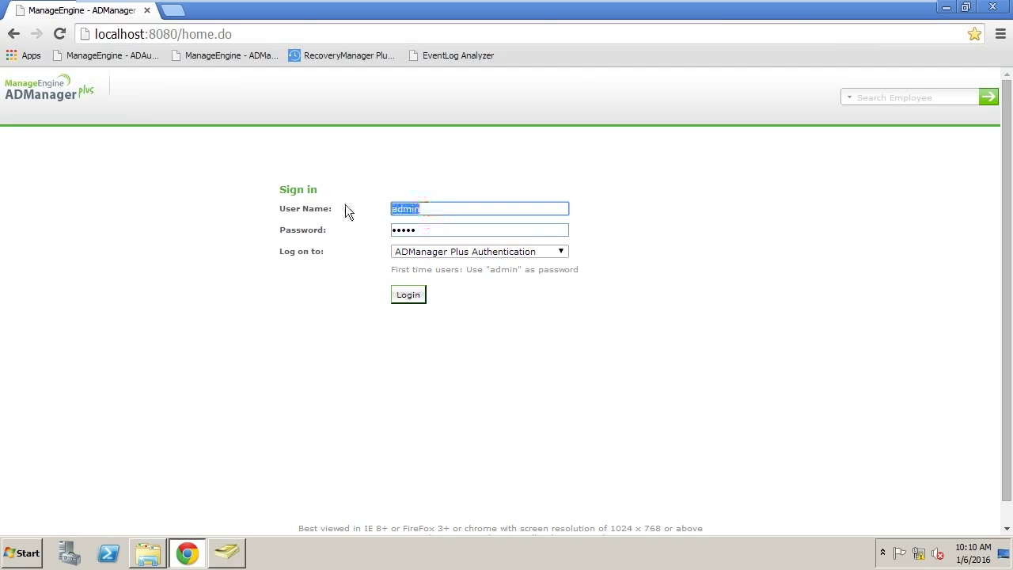
pyautogui.press('Tab')
pyautogui.press('Return')
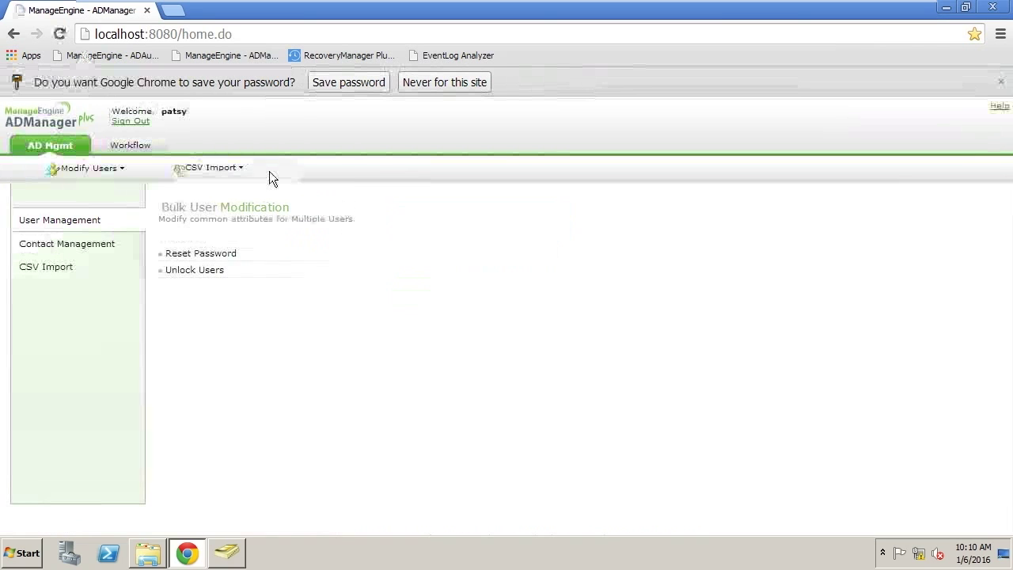
# Check the approved Create Users request's user object and execute the request
pyautogui.click(138, 147)
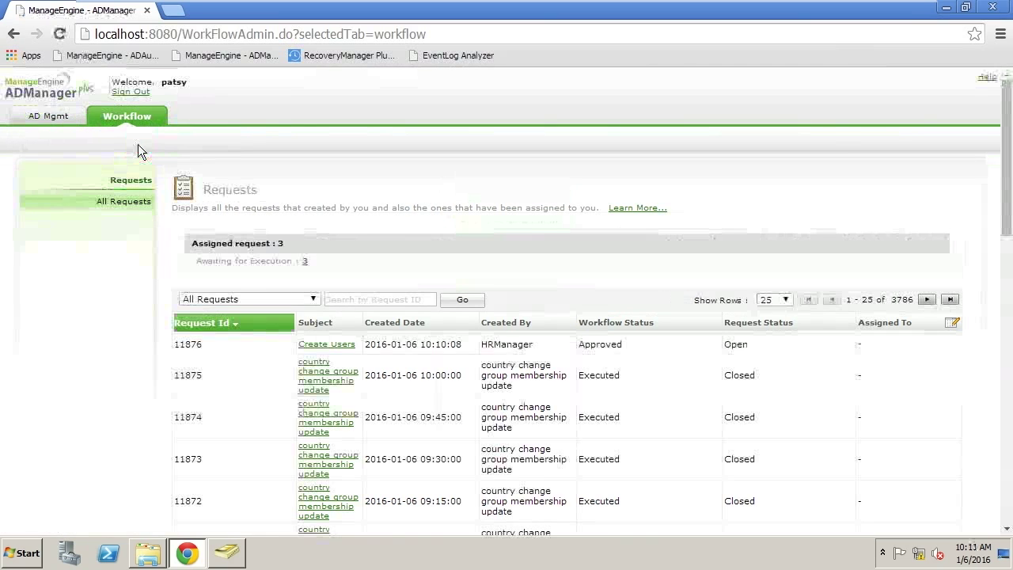
pyautogui.click(346, 349)
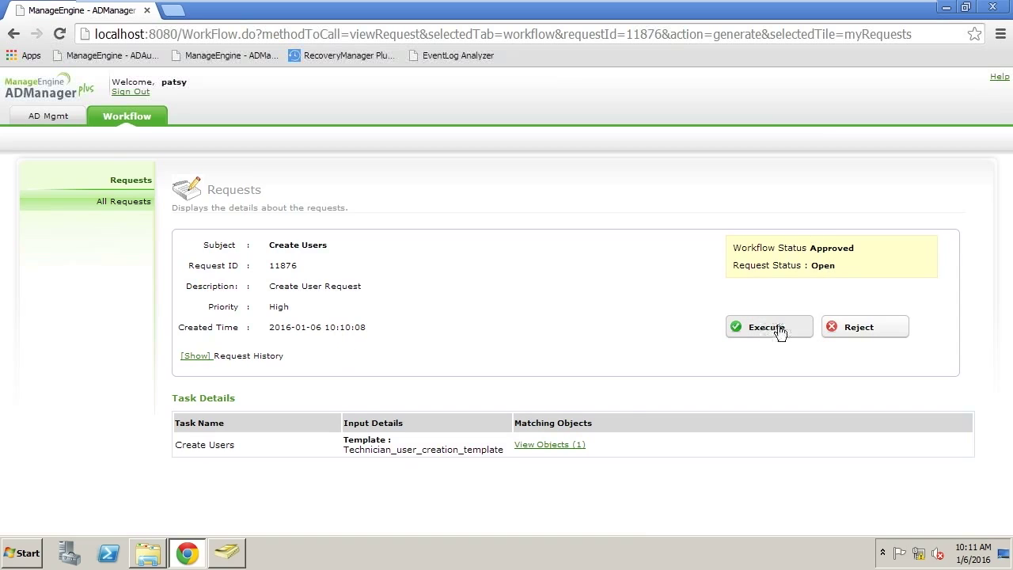
pyautogui.click(546, 447)
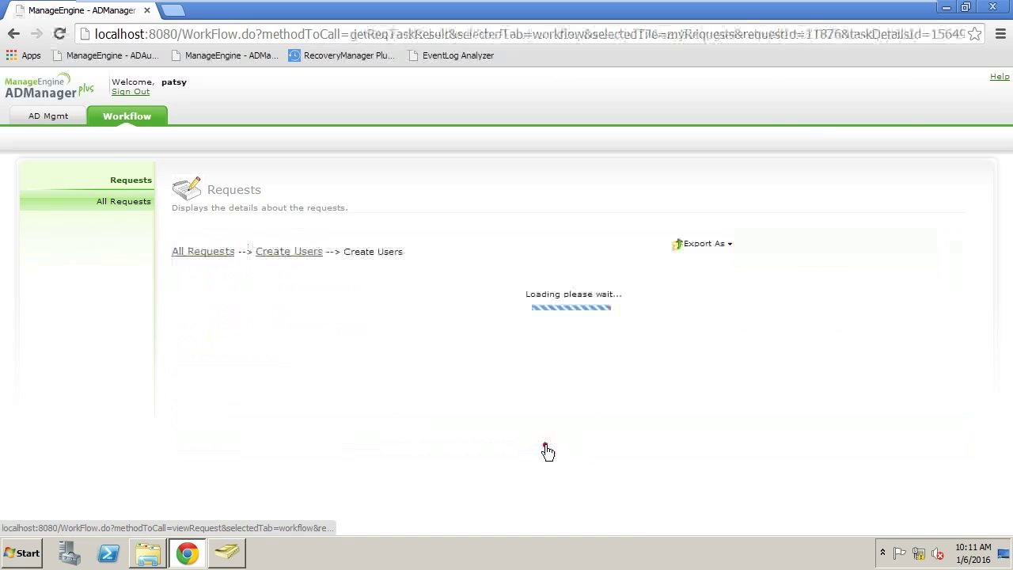
pyautogui.click(269, 253)
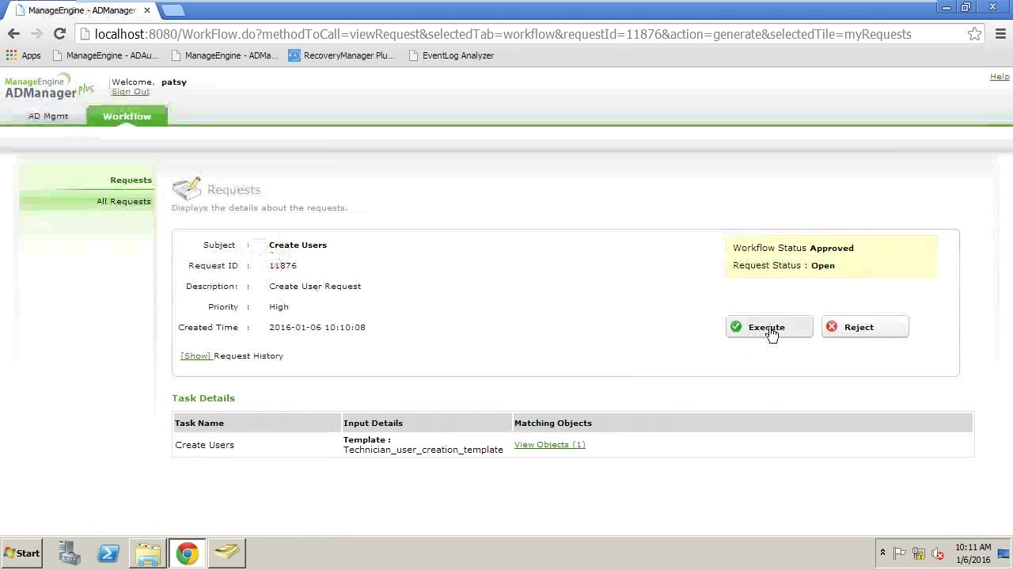
pyautogui.click(768, 329)
pyautogui.click(656, 413)
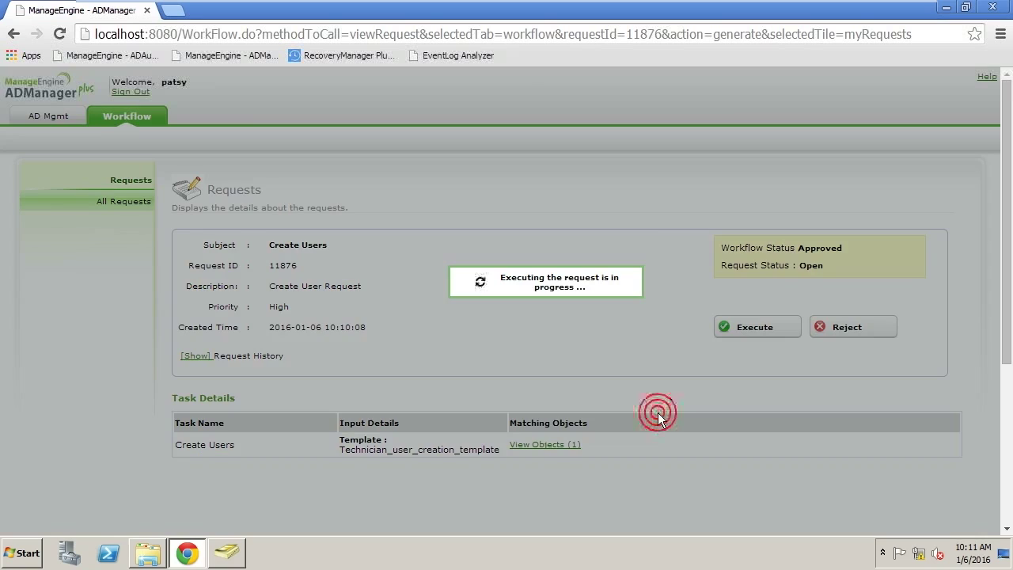